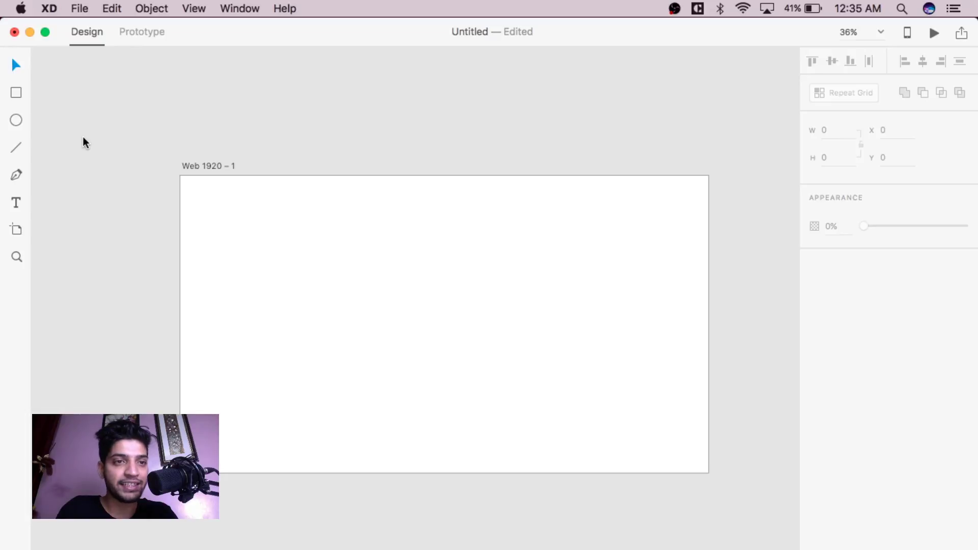
Import adobexd.jpg from the Wallpapers folder and position it at X 370, Y 188 on the artboard.
left_click(80, 9)
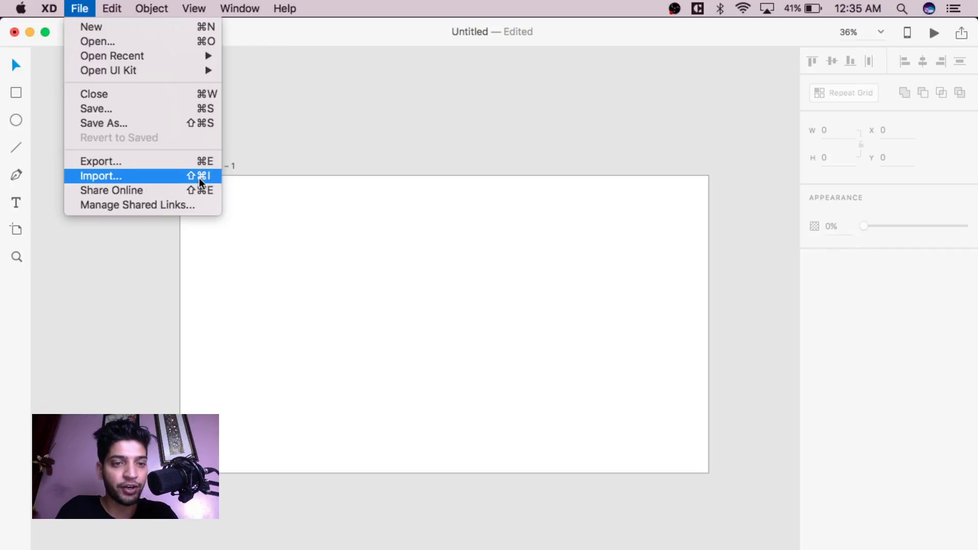
left_click(141, 179)
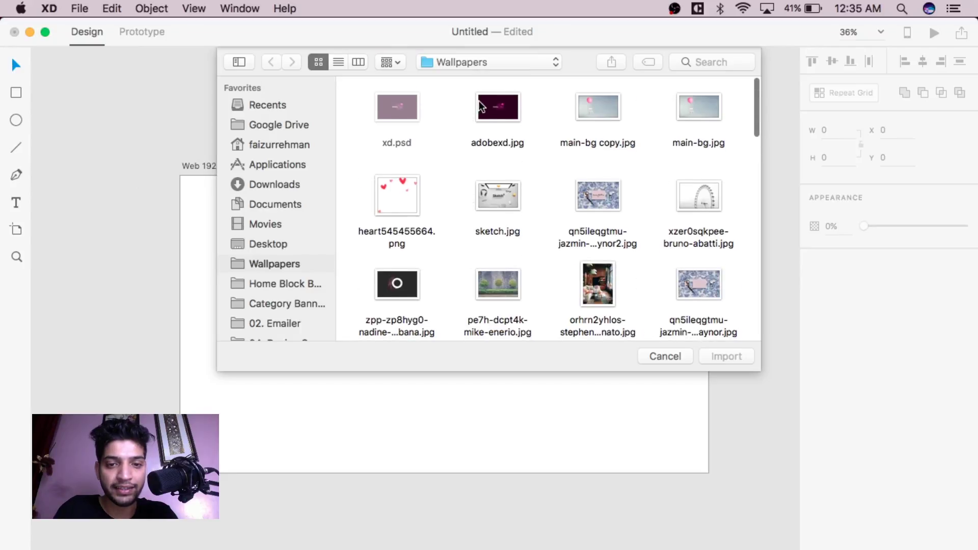
left_click(500, 109)
double_click(498, 105)
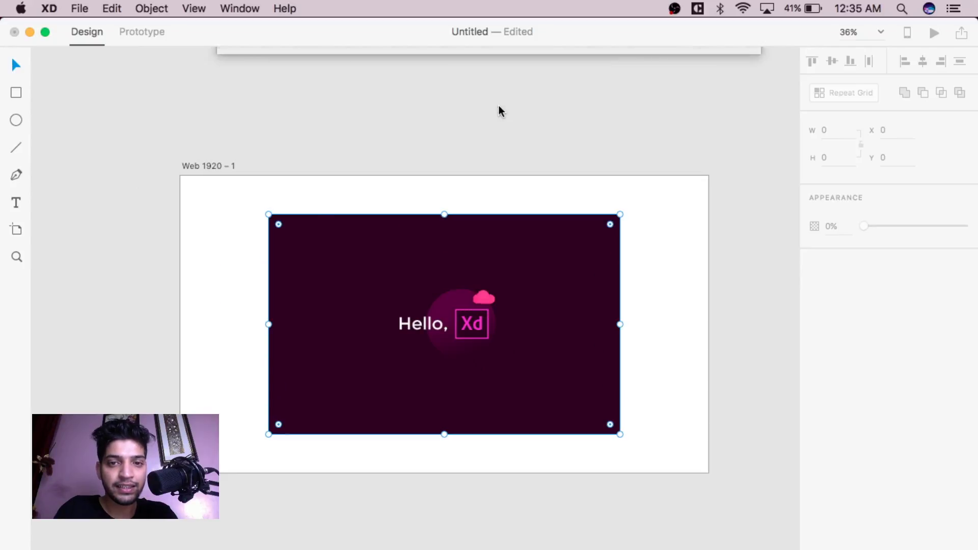
mouse_move(368, 276)
left_mouse_down()
mouse_move(301, 355)
mouse_move(375, 294)
mouse_move(306, 291)
mouse_move(380, 287)
left_mouse_up()
Import adobexd.jpg and main-bg copy.jpg together onto the artboard and move them left.
left_click(79, 8)
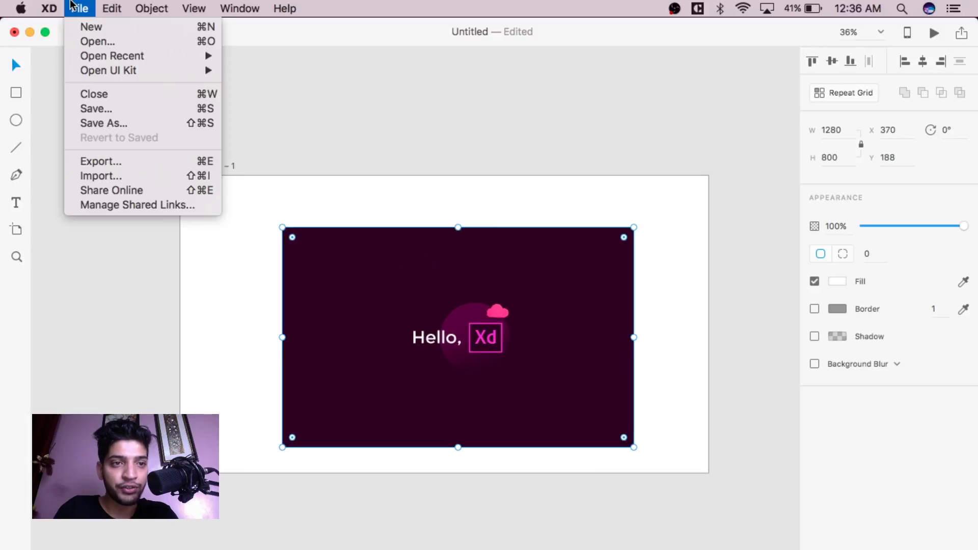
left_click(137, 172)
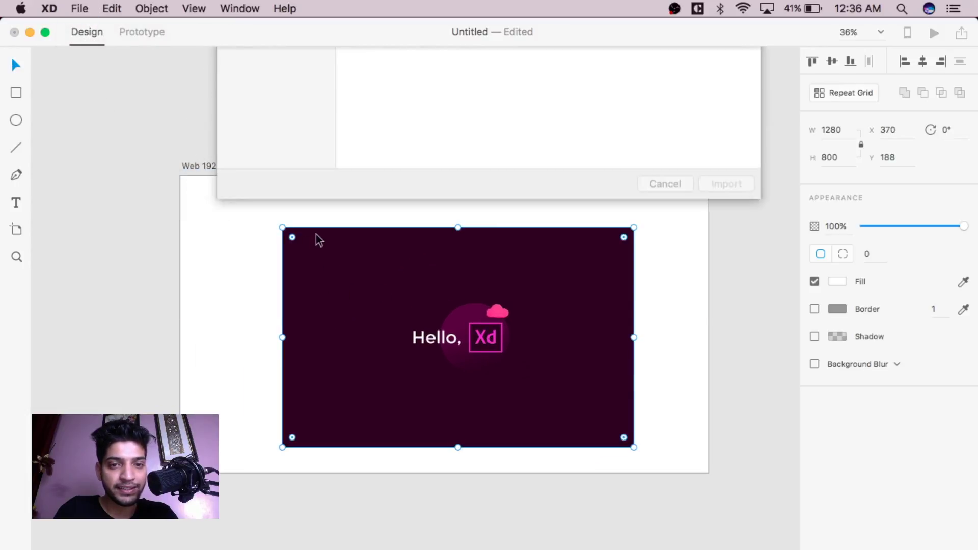
scroll(435, 207, "down", 5)
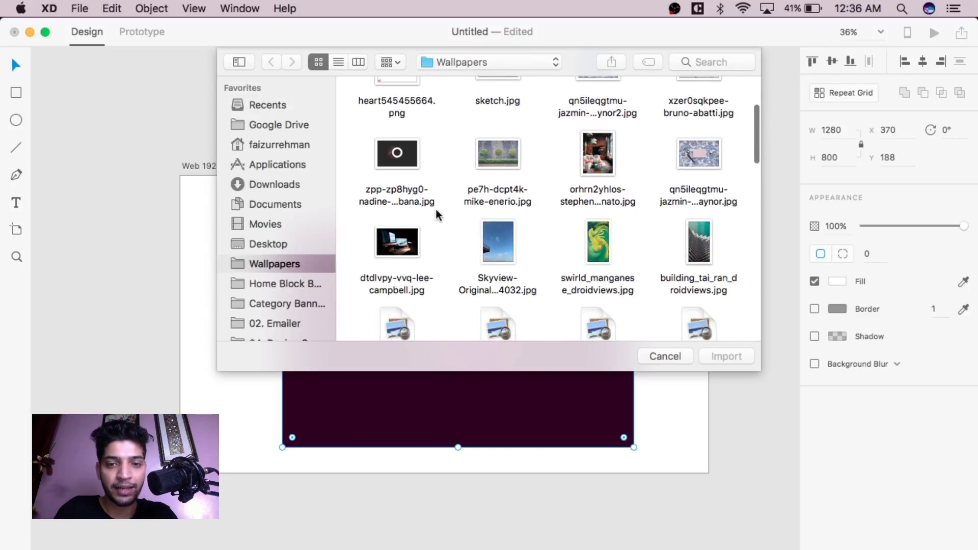
scroll(436, 210, "up", 4)
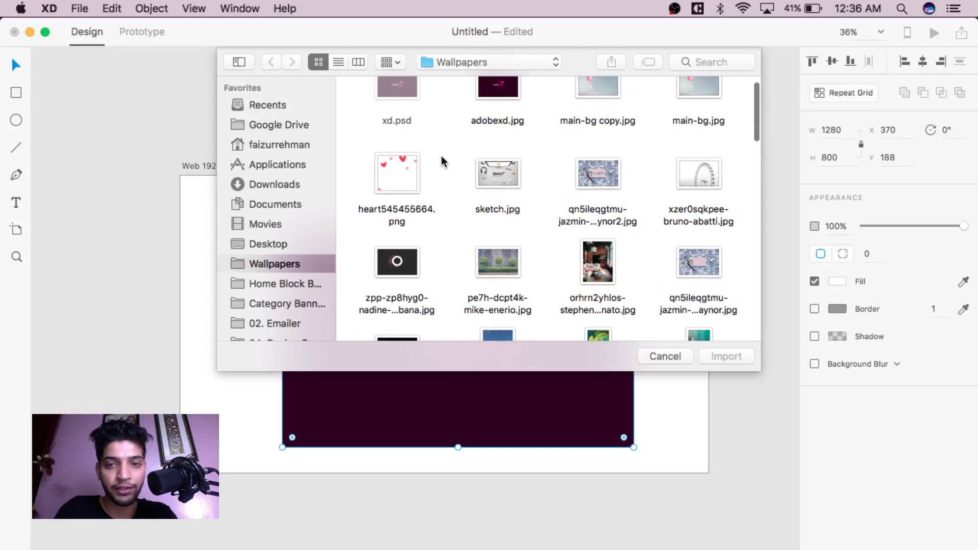
left_click(390, 163)
scroll(514, 161, "up", 2)
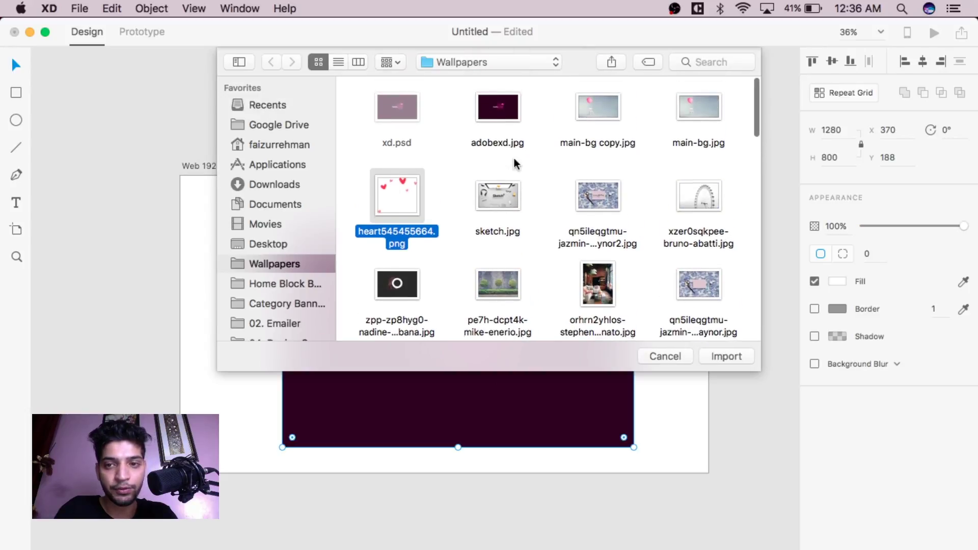
left_click(492, 157)
left_click_drag(493, 157, 643, 69)
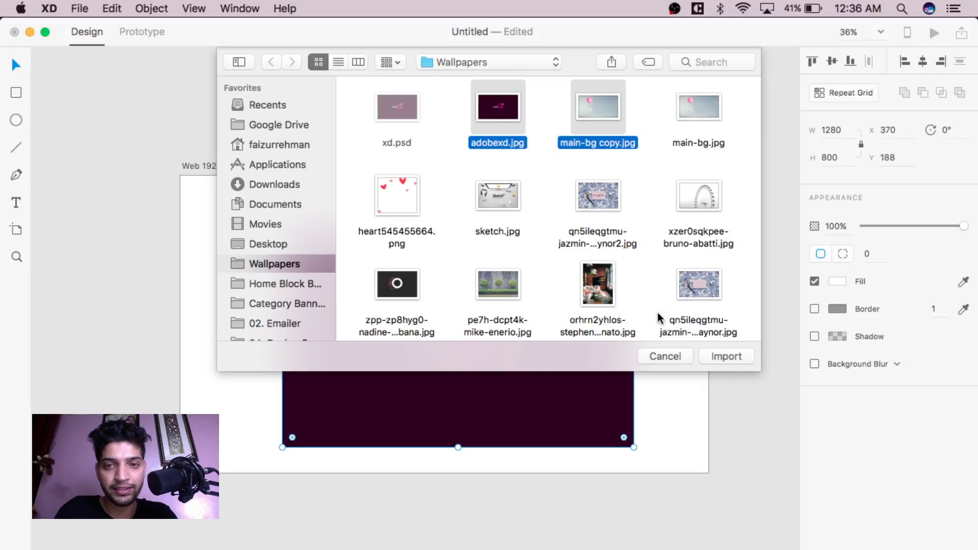
left_click(722, 357)
left_click_drag(722, 362, 407, 358)
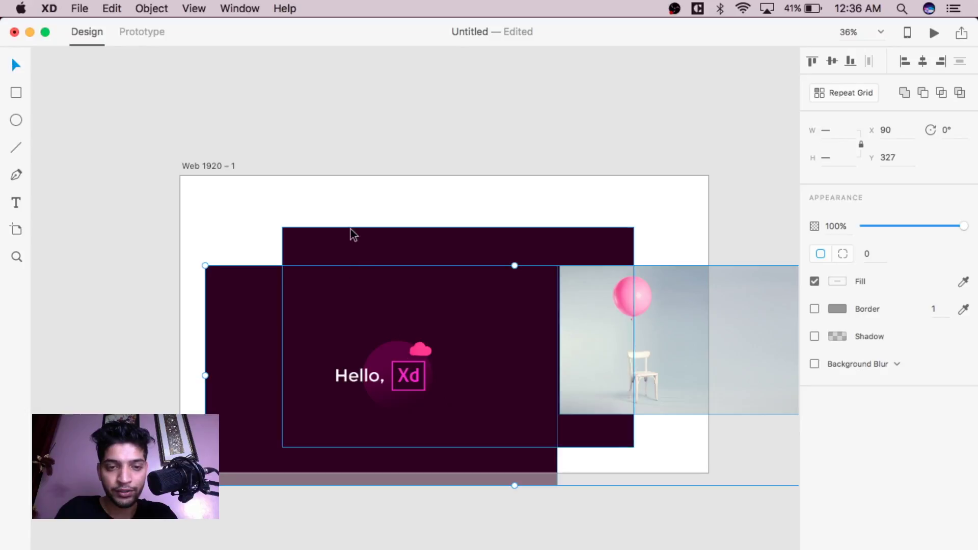
Undo the move, then delete the dark Hello Xd image and the balloon image.
key("Escape")
key("ctrl+z")
left_click(411, 299)
key("Delete")
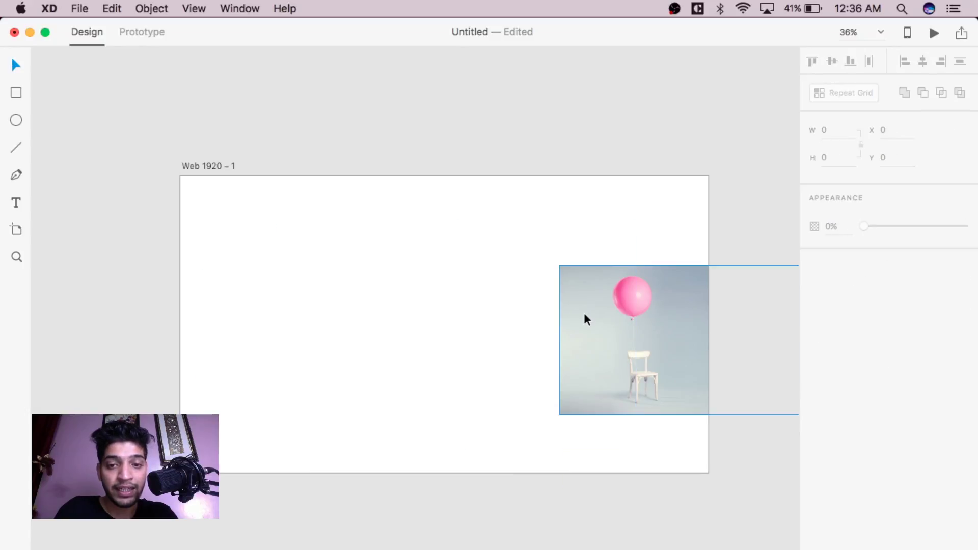
left_click(585, 319)
key("Delete")
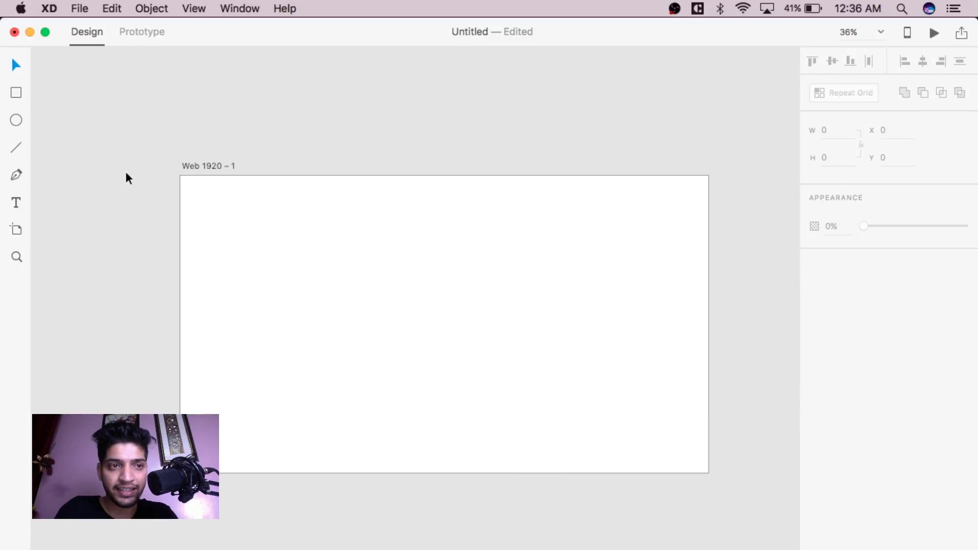
Open Work Station's Wallpapers folder in Finder and drag hero14.jpg onto the XD artboard.
left_click_drag(208, 40, 273, 244)
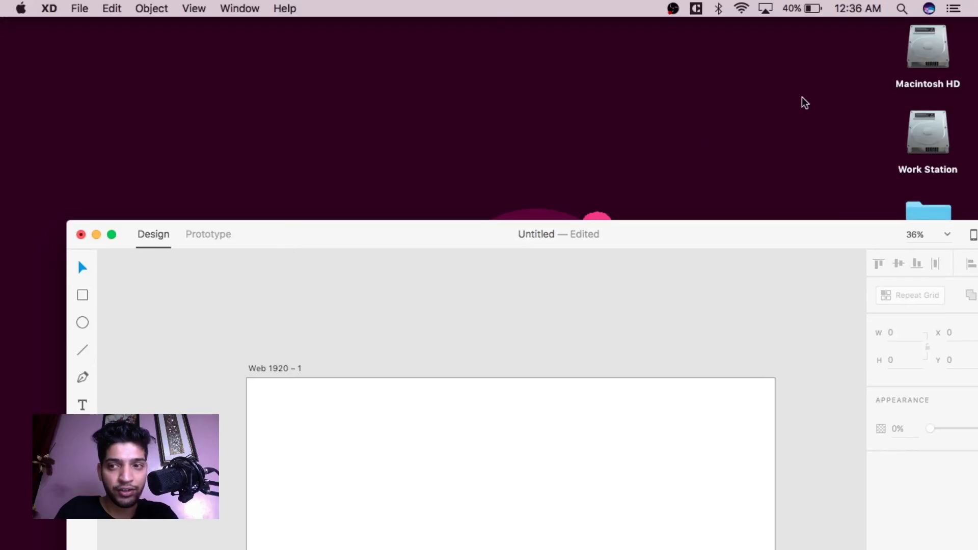
double_click(919, 141)
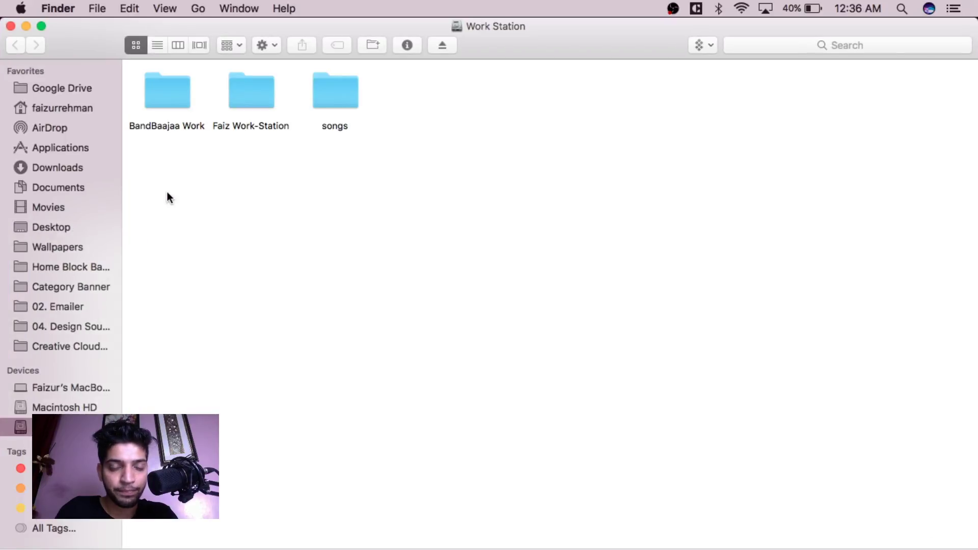
left_click(49, 247)
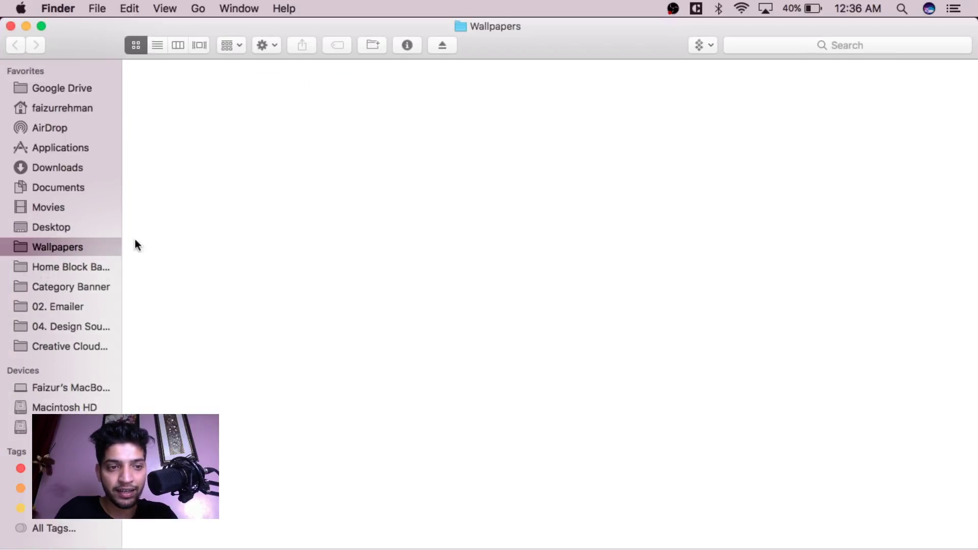
scroll(396, 436, "down", 3)
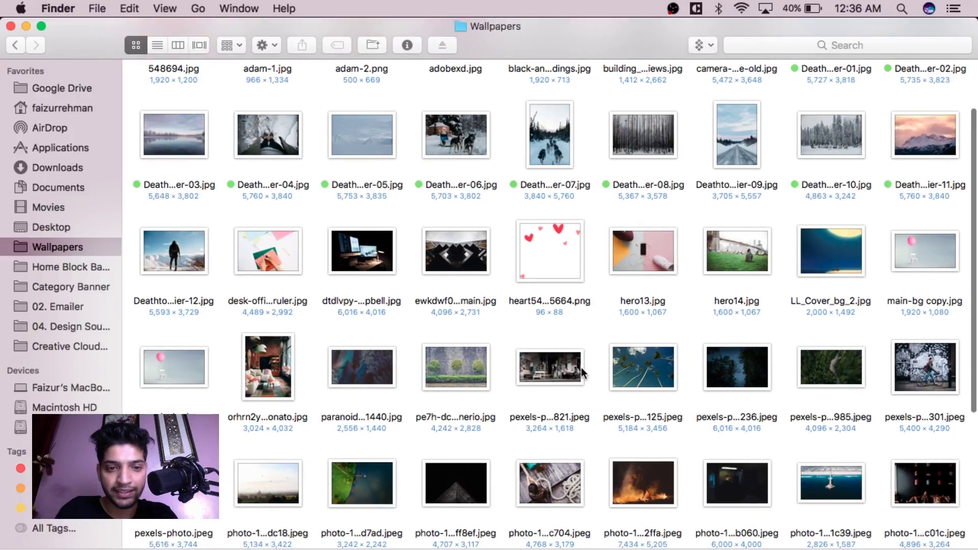
left_click_drag(741, 241, 668, 502)
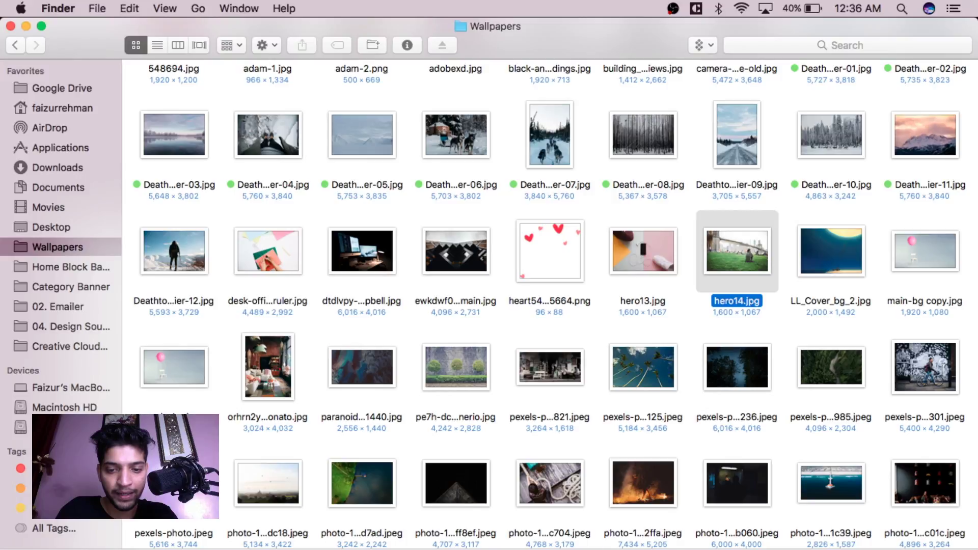
Maximise XD, centre the hero14 photo on the Web 1920 – 1 artboard, then delete it.
key("super+Tab")
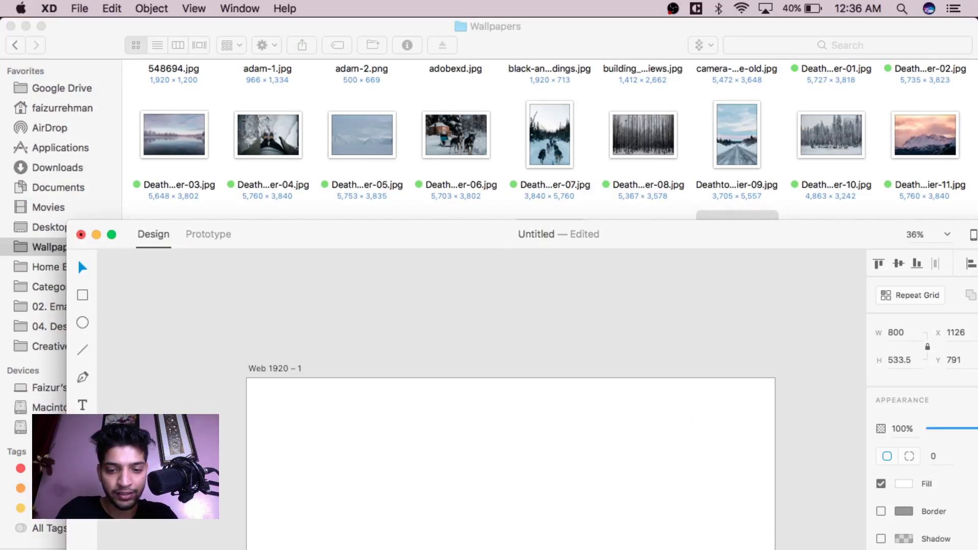
double_click(368, 240)
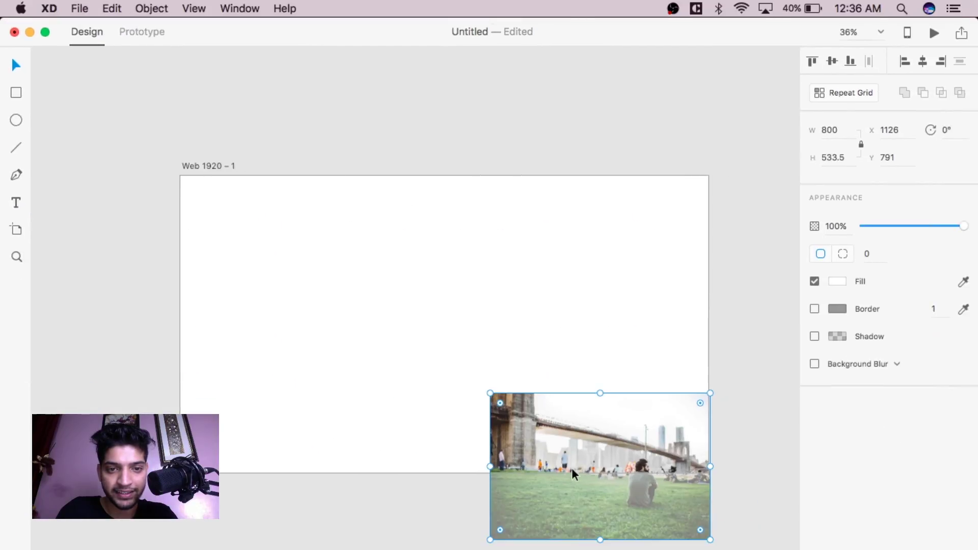
left_click_drag(571, 468, 382, 296)
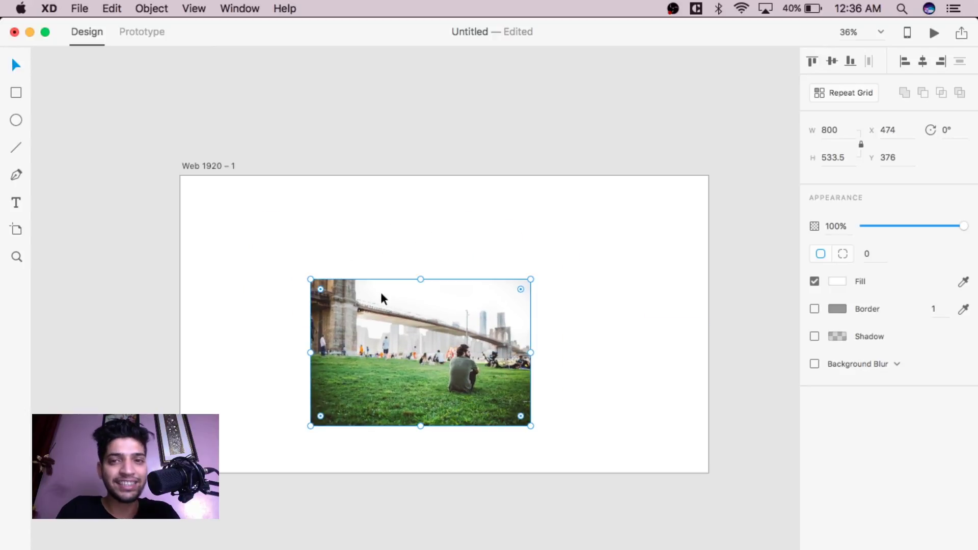
key("Delete")
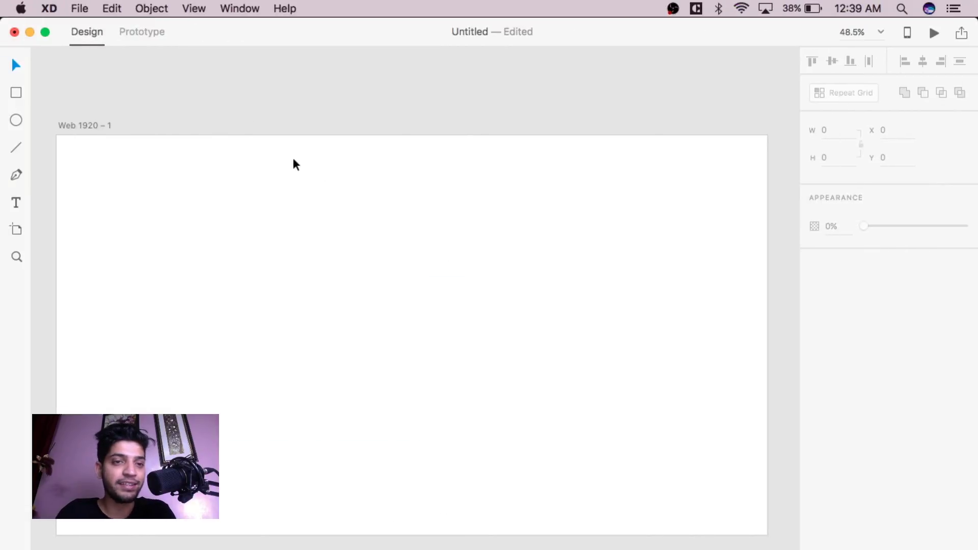
Search flaticon.com for 'rocket' icons in the browser.
key("ctrl+Right")
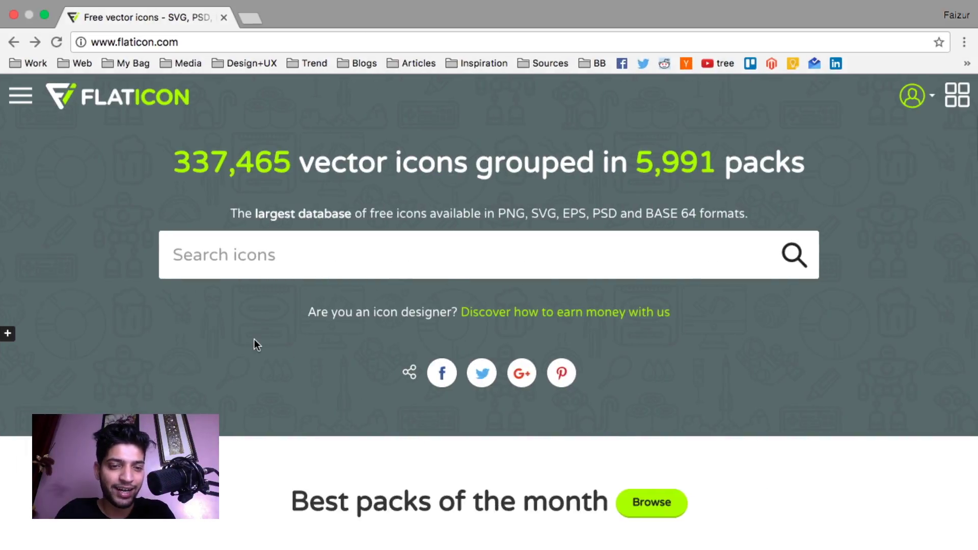
scroll(254, 338, "down", 5)
scroll(254, 339, "up", 3)
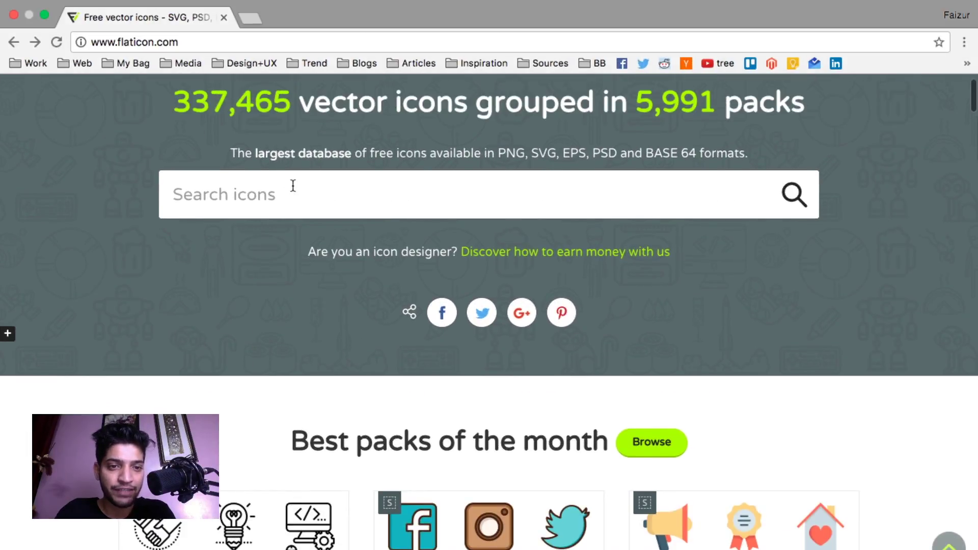
type("rocket")
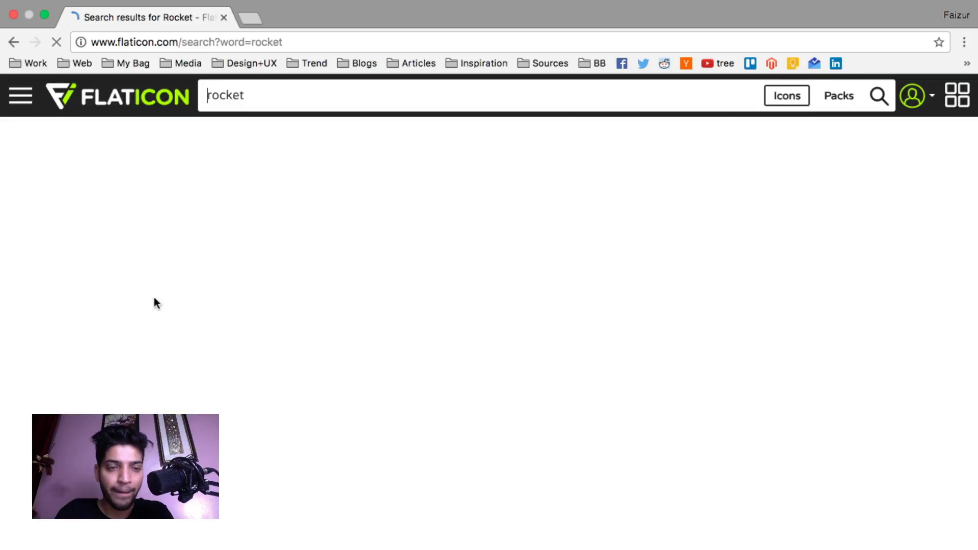
scroll(402, 461, "down", 3)
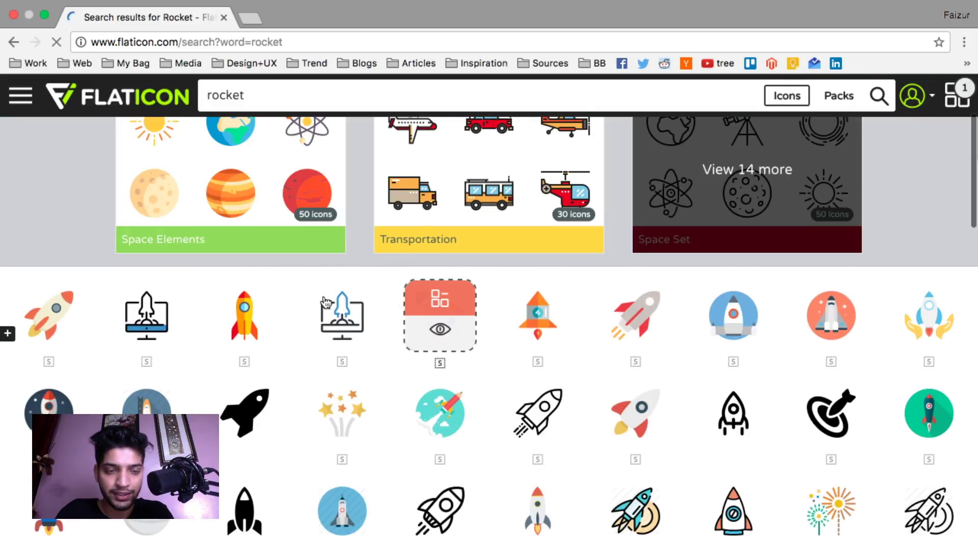
Download the Startup rocket icon as SVG and return to Adobe XD.
left_click(429, 339)
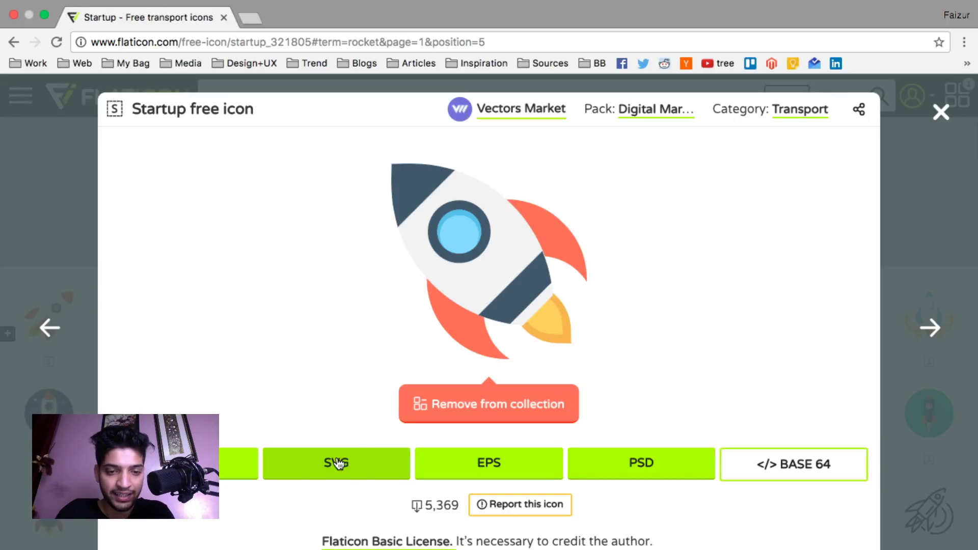
left_click(336, 462)
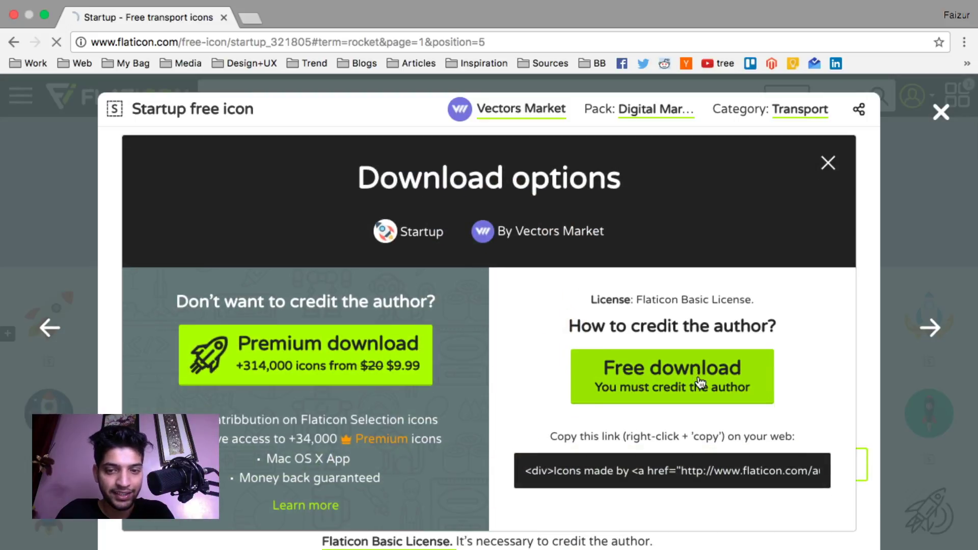
left_click(701, 383)
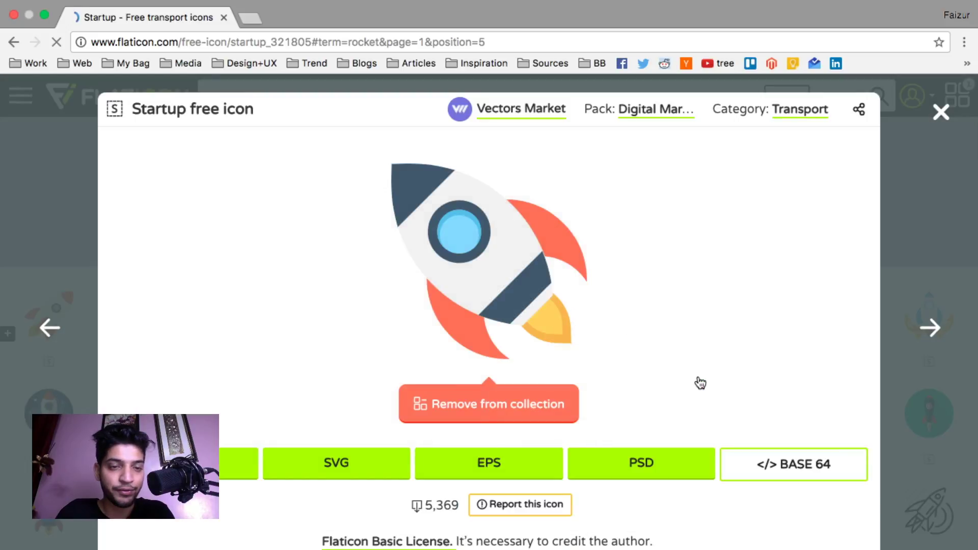
key("ctrl+Left")
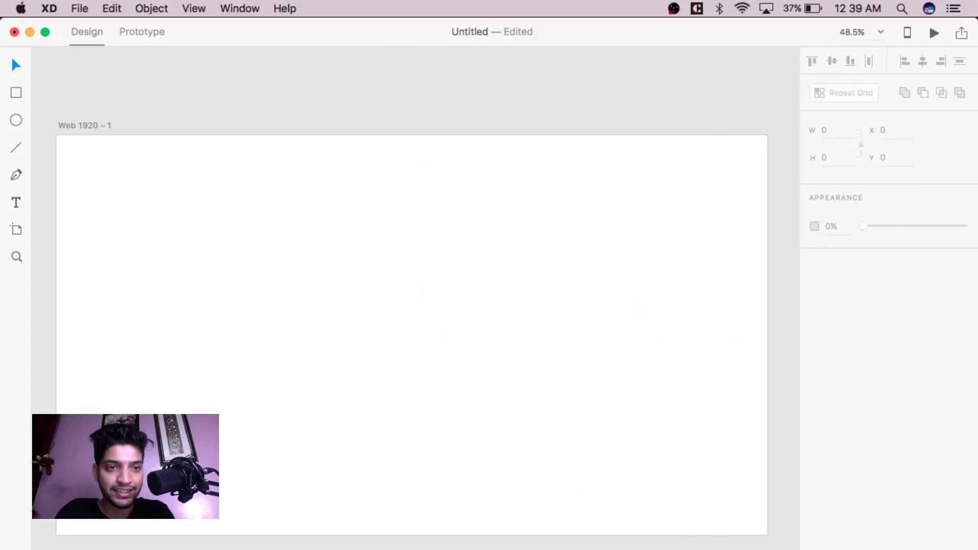
Import startup (1).svg from Downloads onto the artboard at 501.85 × 501.85.
left_click(77, 7)
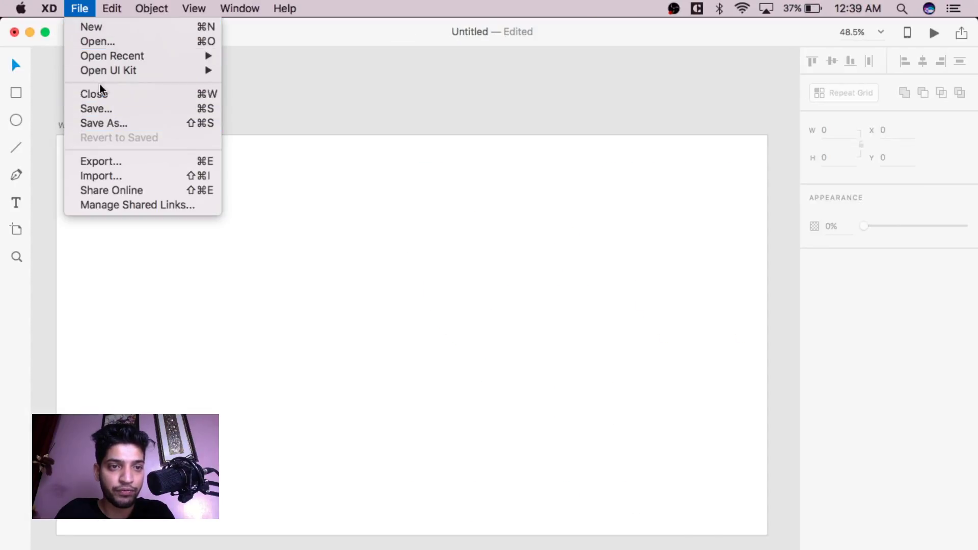
left_click(109, 176)
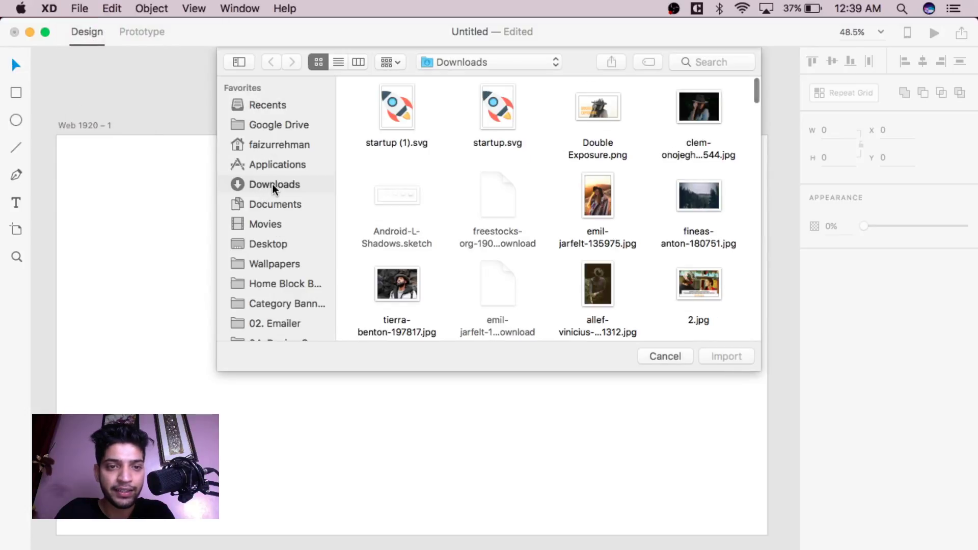
double_click(399, 101)
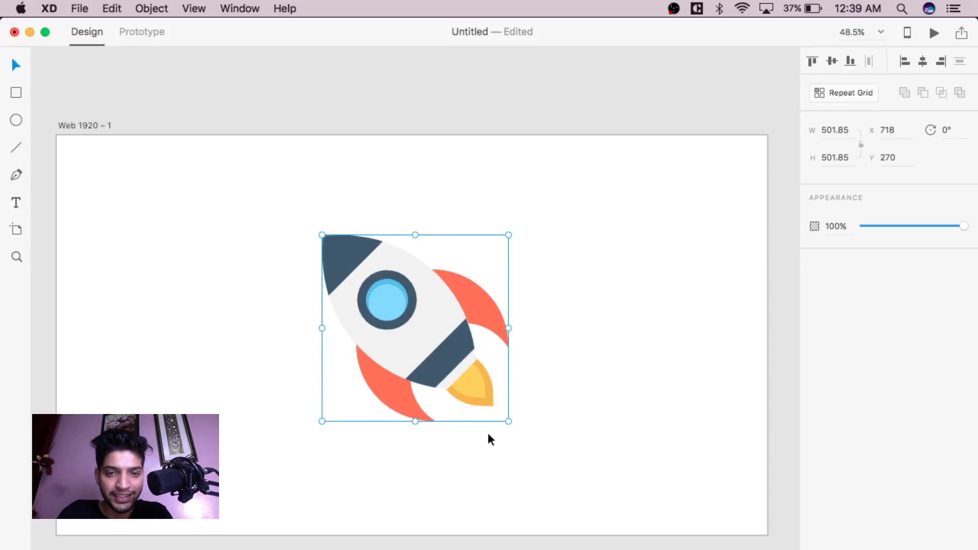
scroll(488, 430, "up", 2)
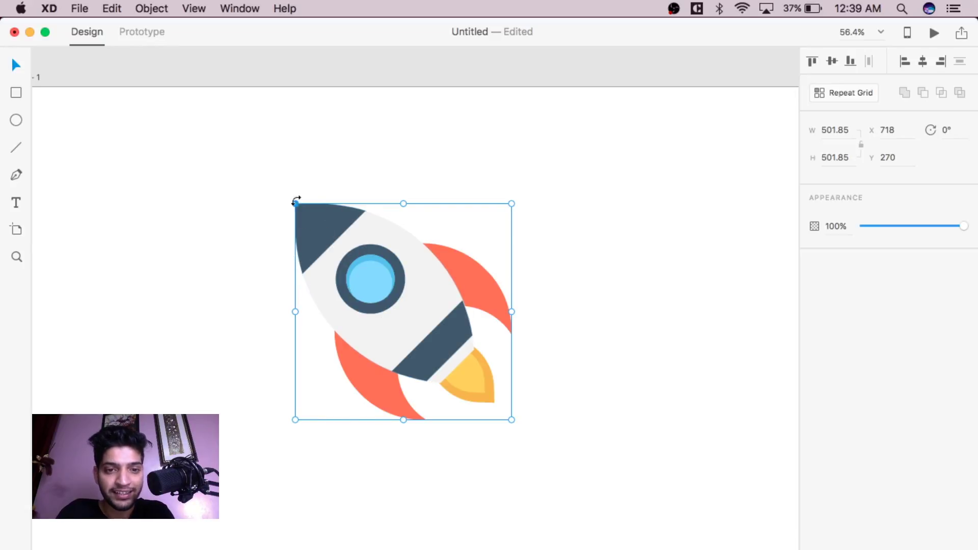
Change the rocket nose cone's fill from dark #40596B to a bright, saturated red.
double_click(326, 221)
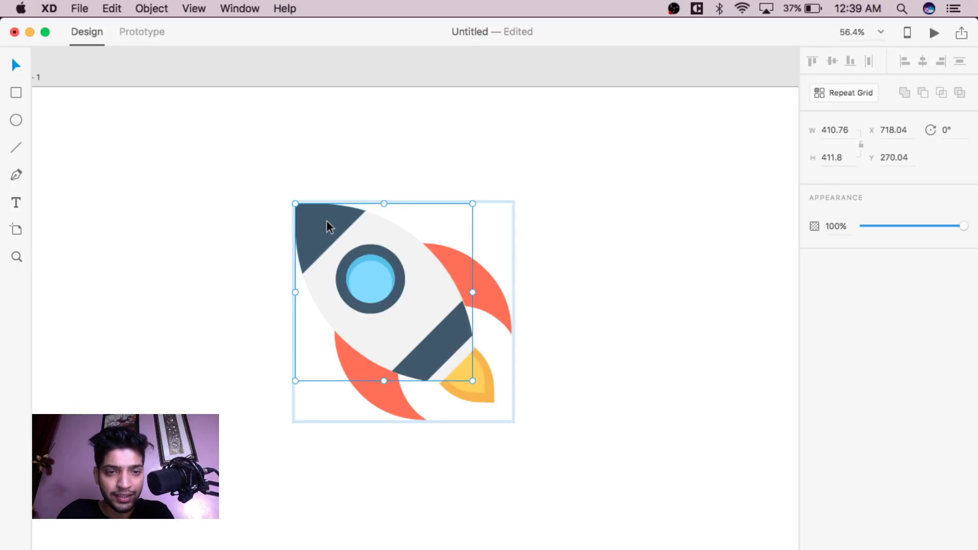
double_click(326, 222)
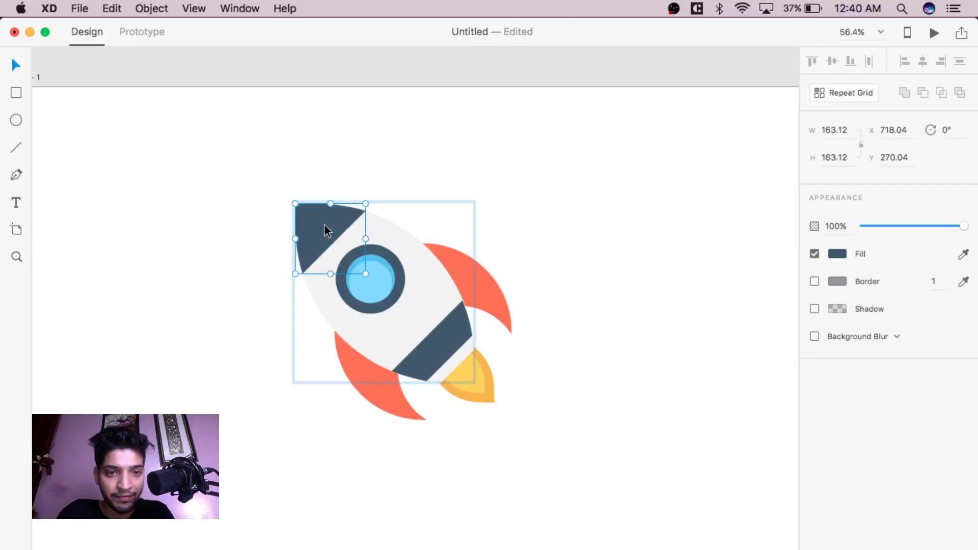
left_click(836, 253)
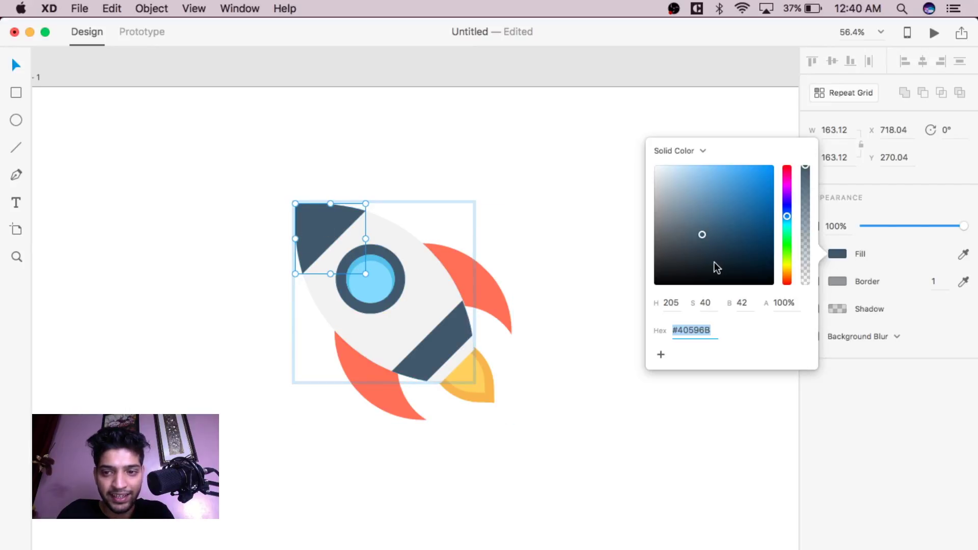
left_click_drag(787, 270, 786, 299)
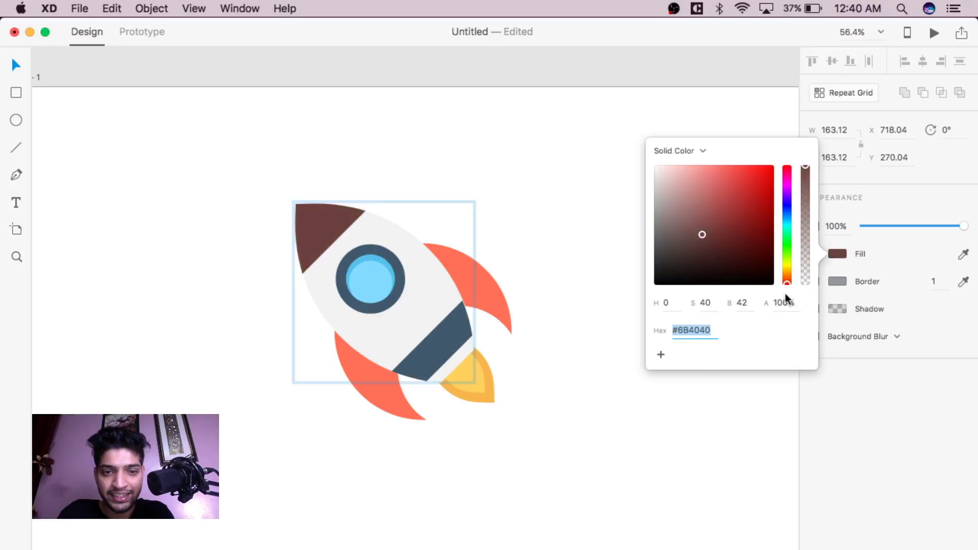
left_click_drag(756, 239, 763, 148)
left_click(561, 173)
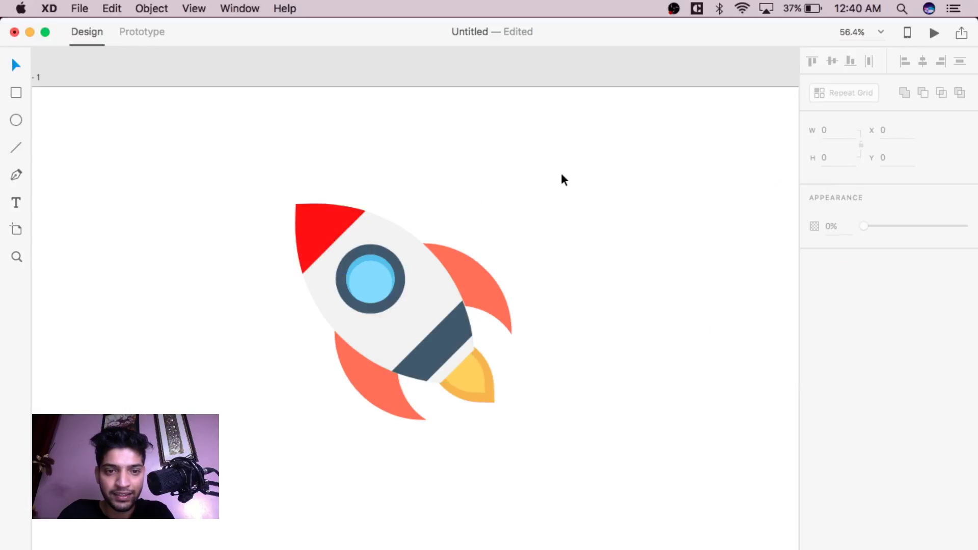
Enlarge the rocket icon to 870.38 × 870.38 and shift it down and right.
left_click(465, 276)
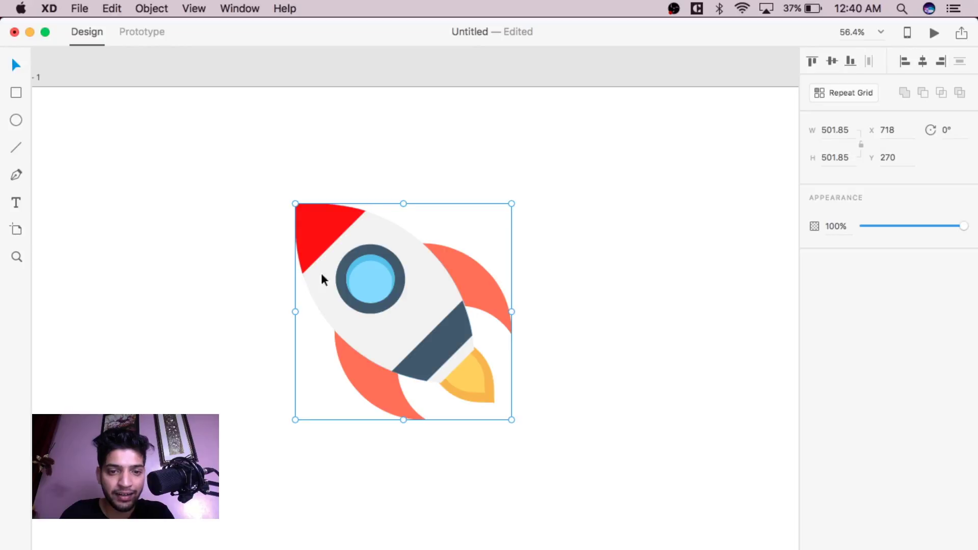
left_click_drag(295, 203, 199, 108)
left_click_drag(322, 241, 356, 304)
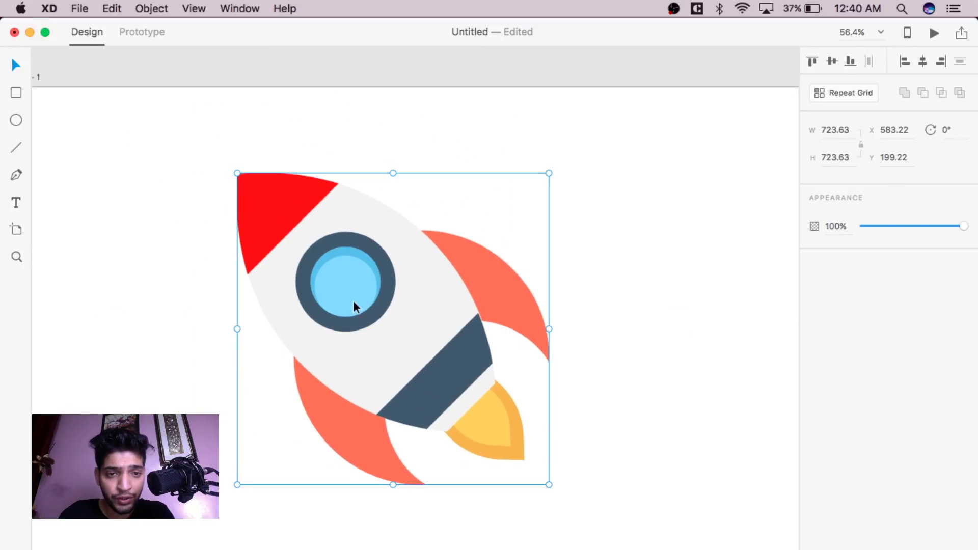
left_click_drag(214, 162, 76, 107)
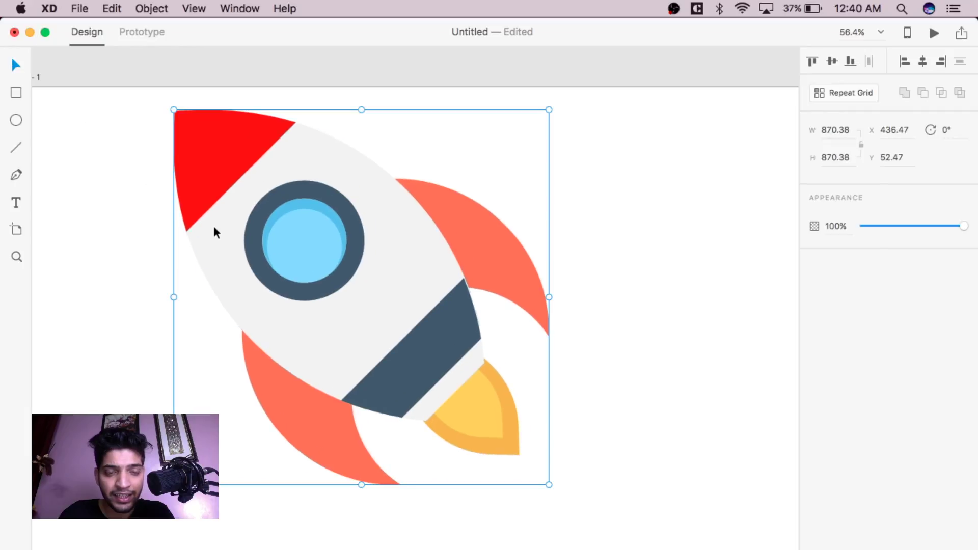
scroll(213, 225, "up", 3)
scroll(213, 225, "down", 3)
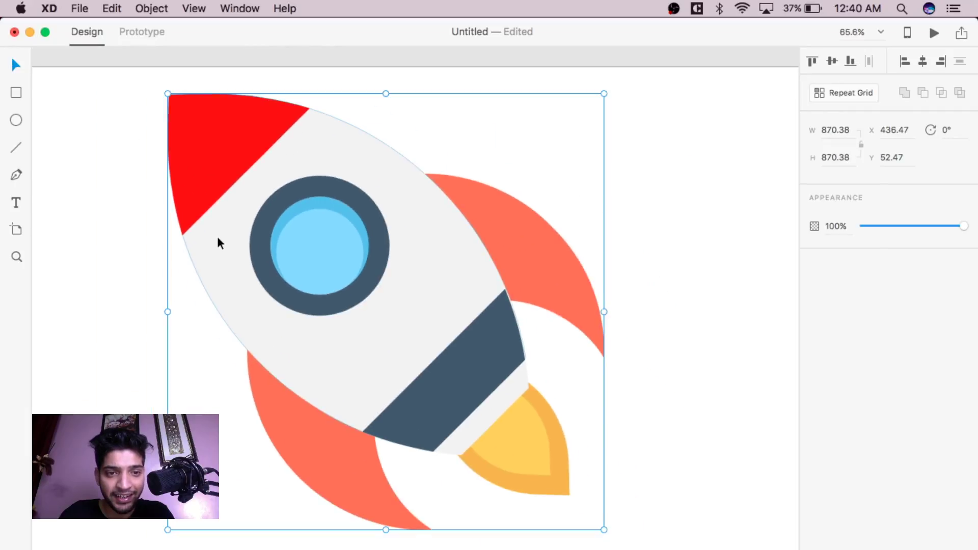
Recolour the rocket's orange #FF7058 fins to a pinkish red.
double_click(488, 284)
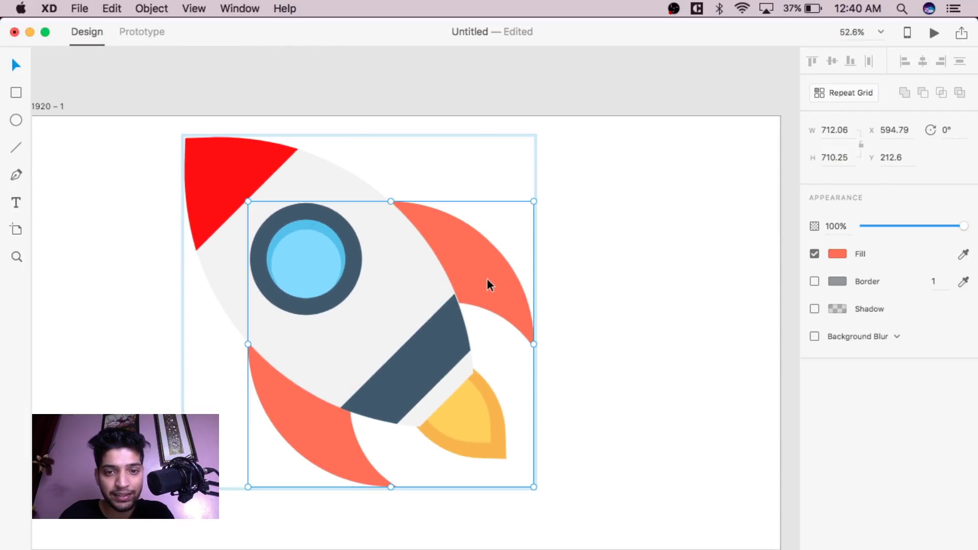
left_click(830, 253)
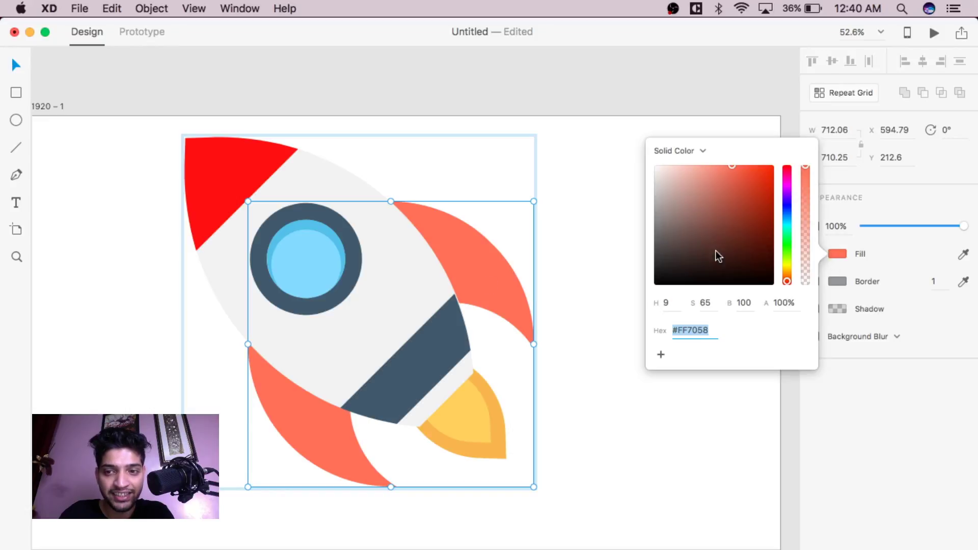
left_click_drag(787, 221, 787, 168)
left_click(706, 391)
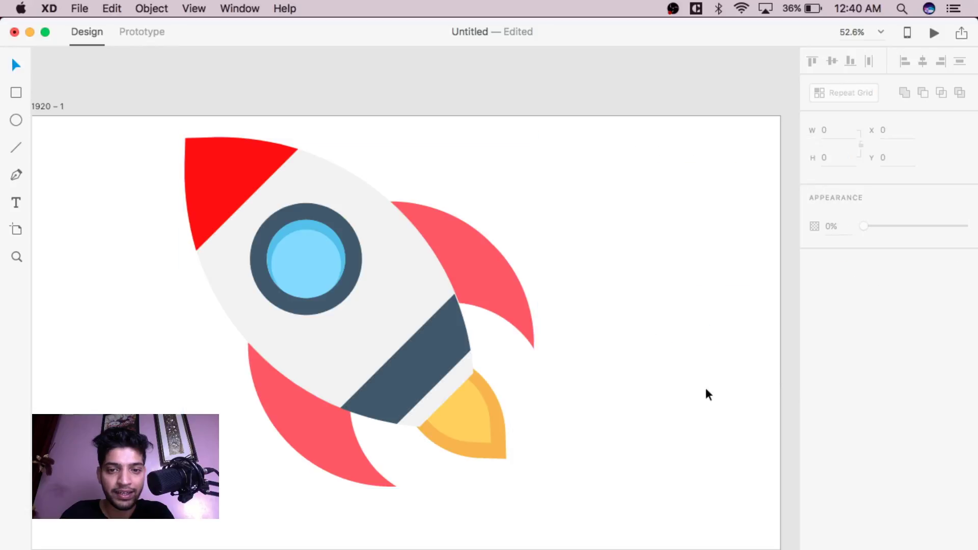
scroll(540, 375, "down", 3)
left_click(388, 254)
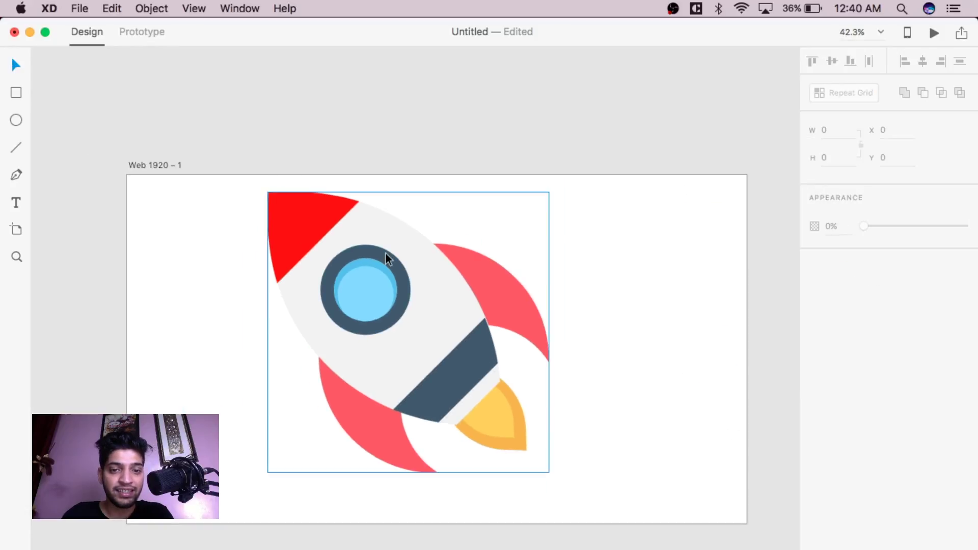
Make the rocket's light grey body bright blue (#1400FF).
double_click(413, 263)
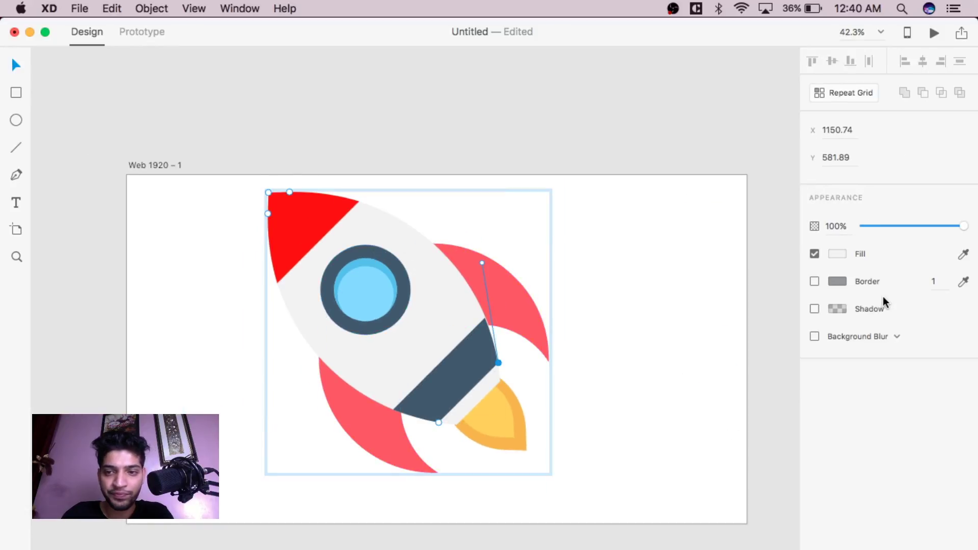
left_click(830, 253)
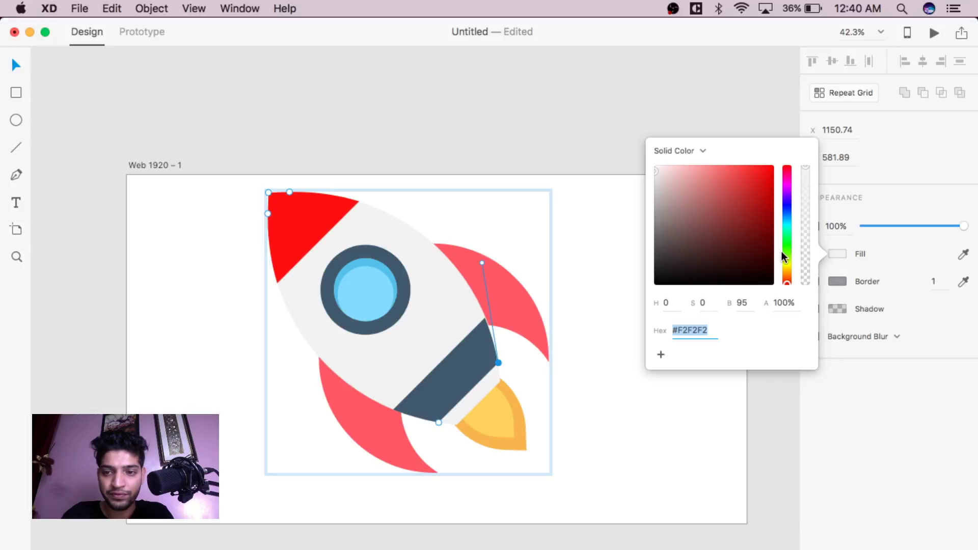
left_click_drag(785, 230, 785, 152)
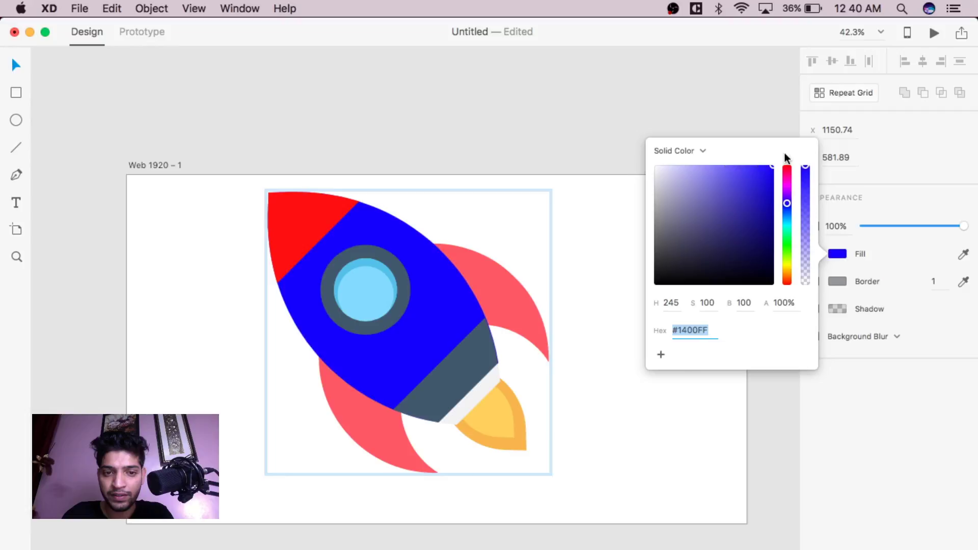
Turn the dark ring around the porthole white.
left_click(375, 245)
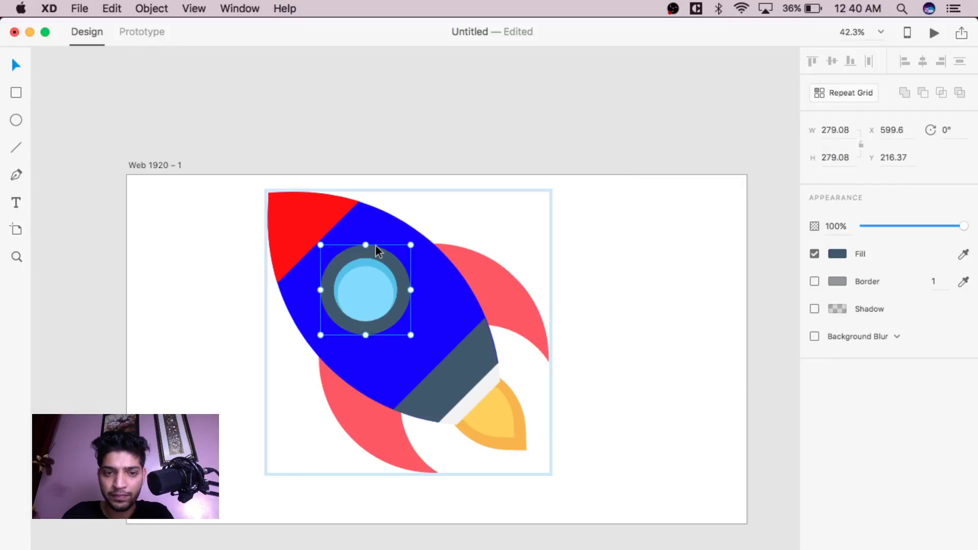
left_click(839, 250)
left_click_drag(748, 214, 607, 115)
left_click(567, 153)
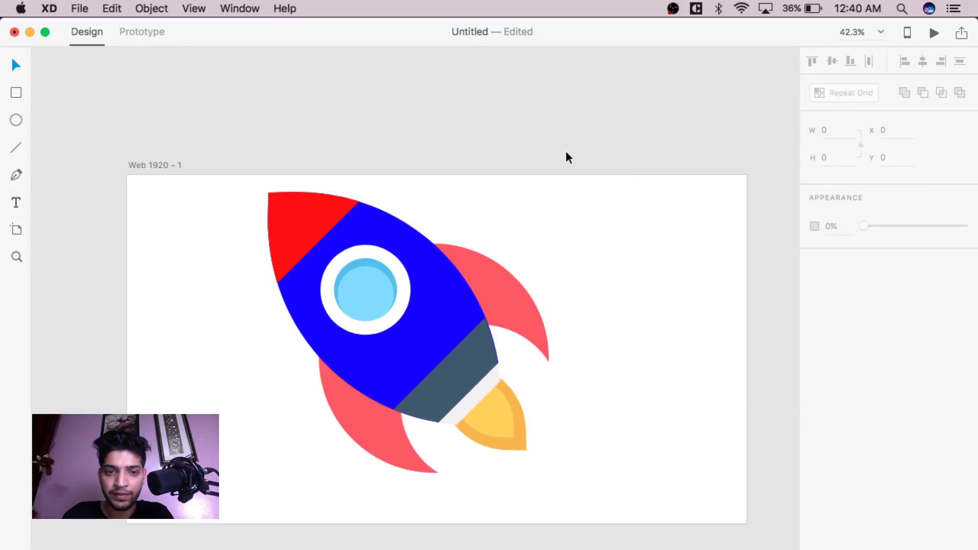
scroll(584, 367, "up", 5)
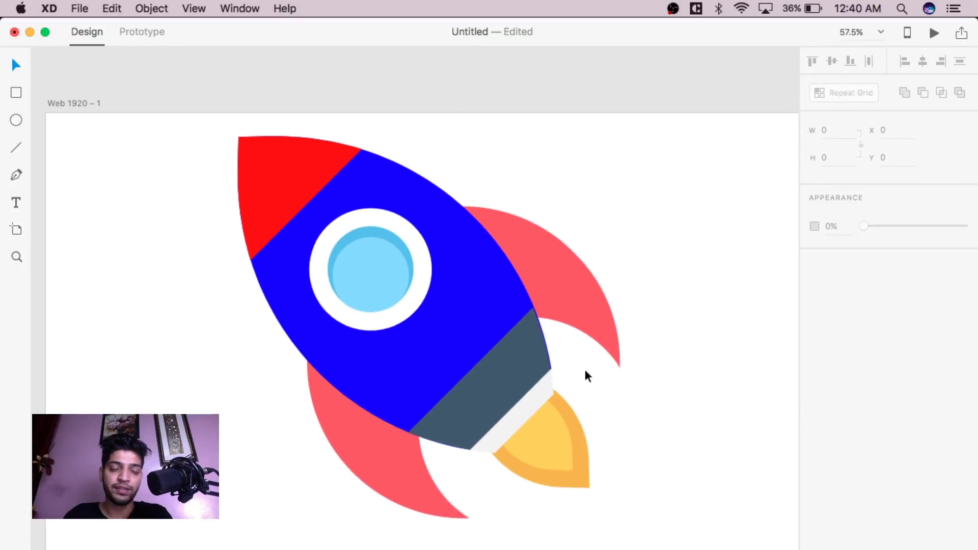
scroll(585, 371, "down", 3)
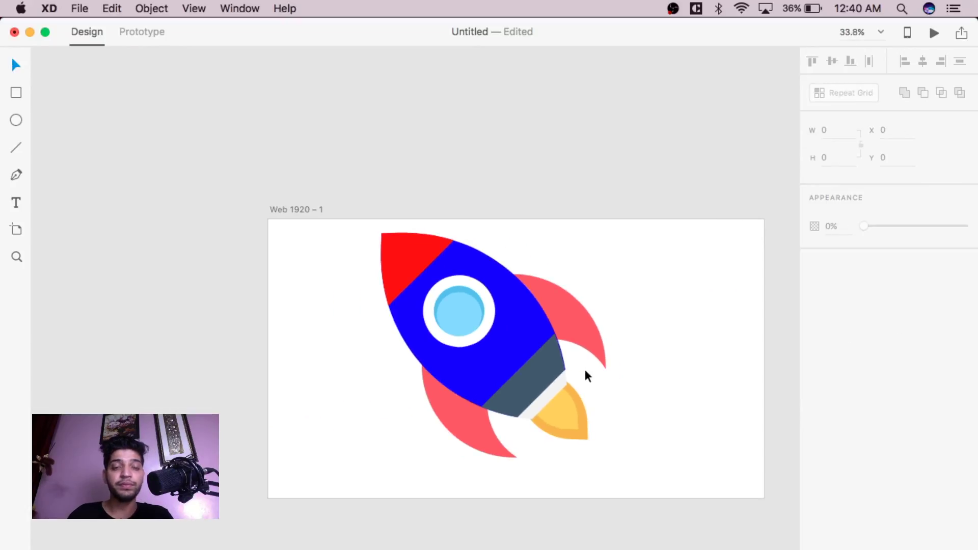
scroll(585, 371, "up", 3)
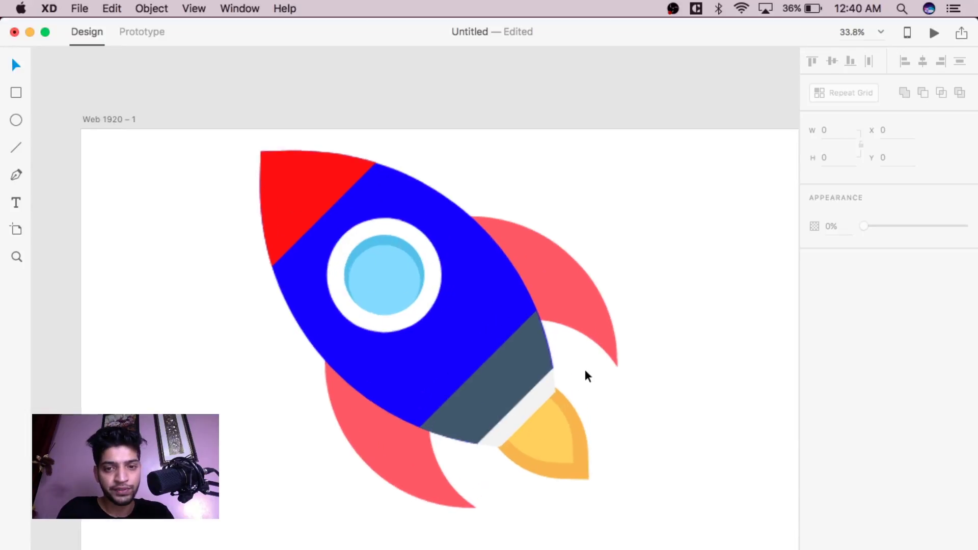